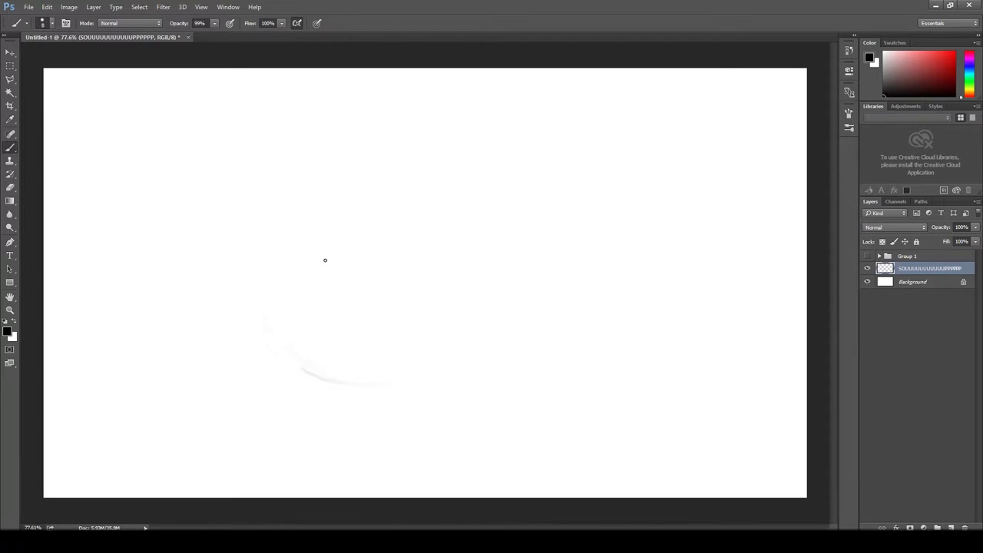
# Sketch a wide, flat ellipse in black near the middle of the canvas as the soup bowl's rim.
pyautogui.moveTo(283, 263); pyautogui.dragTo(408, 258)
pyautogui.hotkey('ctrl', 'z')
pyautogui.moveTo(285, 263); pyautogui.dragTo(491, 256)
pyautogui.moveTo(370, 258)
pyautogui.mouseDown()
pyautogui.moveTo(493, 261)
pyautogui.moveTo(418, 278)
pyautogui.mouseUp()
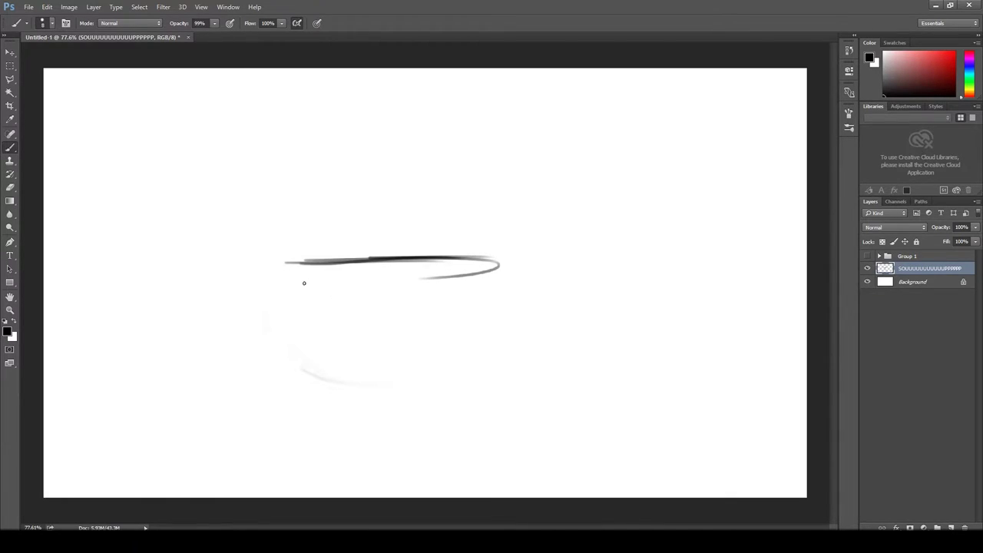
pyautogui.moveTo(304, 283)
pyautogui.mouseDown()
pyautogui.moveTo(460, 276)
pyautogui.moveTo(312, 276)
pyautogui.moveTo(341, 255)
pyautogui.moveTo(470, 260)
pyautogui.moveTo(430, 266)
pyautogui.mouseUp()
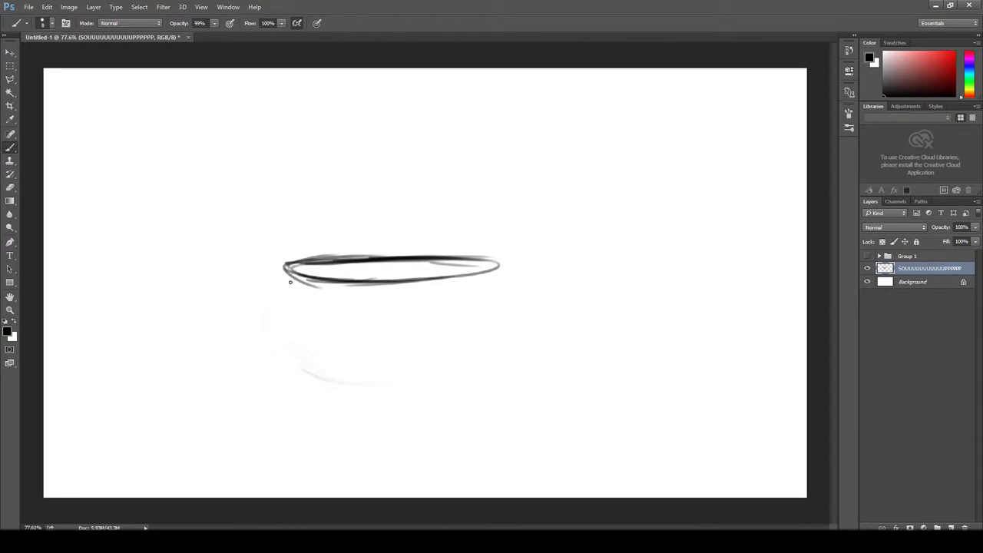
# Draw the rounded body of the bowl beneath the rim, joining both ends of the ellipse.
pyautogui.moveTo(290, 282)
pyautogui.mouseDown()
pyautogui.moveTo(311, 323)
pyautogui.moveTo(343, 347)
pyautogui.mouseUp()
pyautogui.moveTo(298, 306)
pyautogui.mouseDown()
pyautogui.moveTo(314, 323)
pyautogui.moveTo(411, 349)
pyautogui.moveTo(394, 350)
pyautogui.moveTo(370, 345)
pyautogui.moveTo(440, 342)
pyautogui.moveTo(470, 320)
pyautogui.mouseUp()
pyautogui.moveTo(501, 265); pyautogui.dragTo(476, 321)
pyautogui.hotkey('ctrl', 'z')
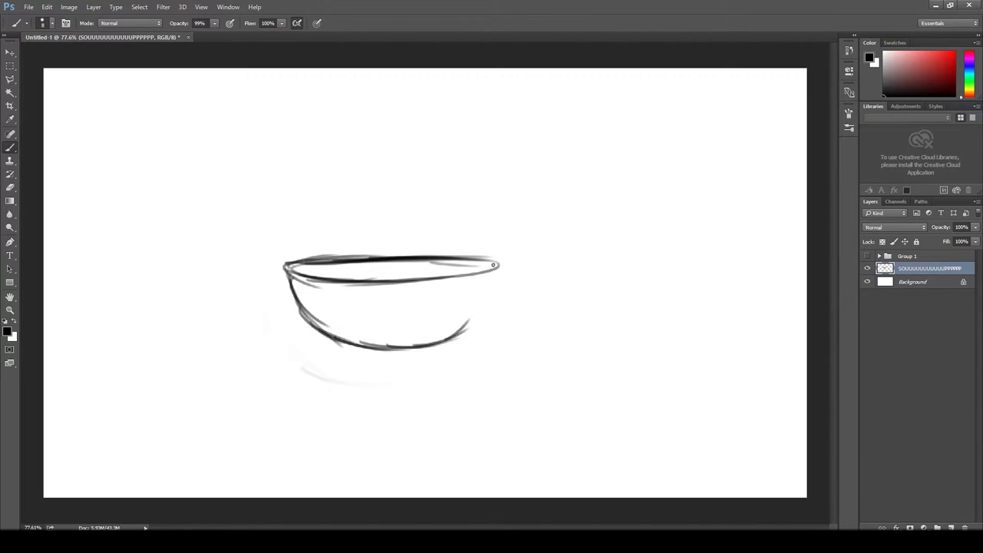
pyautogui.moveTo(493, 266); pyautogui.dragTo(467, 324)
pyautogui.moveTo(486, 292); pyautogui.dragTo(456, 337)
# Add a curved band below the rim, a wavy line near the bowl's base and a soup-level line inside the rim.
pyautogui.moveTo(289, 283)
pyautogui.mouseDown()
pyautogui.moveTo(387, 296)
pyautogui.moveTo(491, 290)
pyautogui.mouseUp()
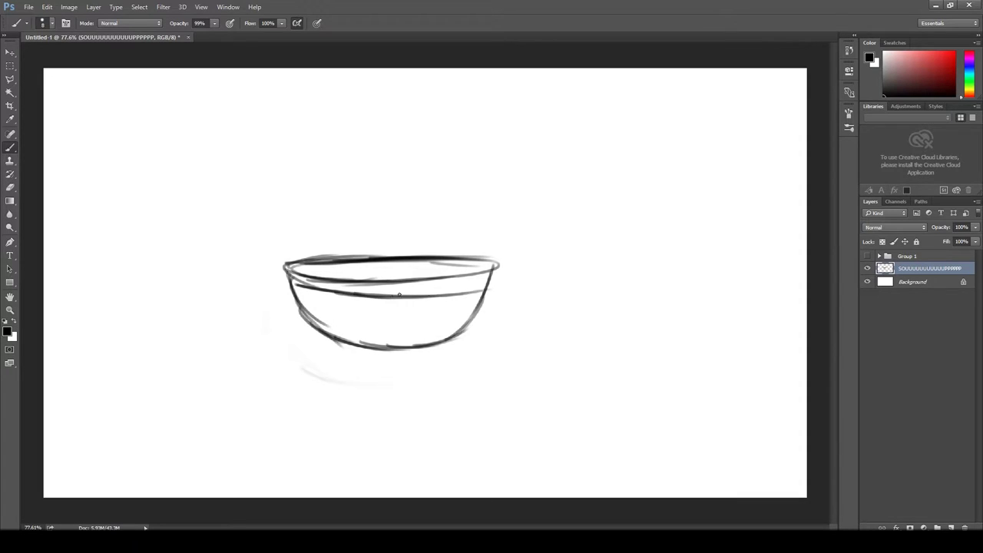
pyautogui.moveTo(396, 296)
pyautogui.mouseDown()
pyautogui.moveTo(492, 281)
pyautogui.moveTo(473, 288)
pyautogui.mouseUp()
pyautogui.moveTo(315, 330); pyautogui.dragTo(472, 323)
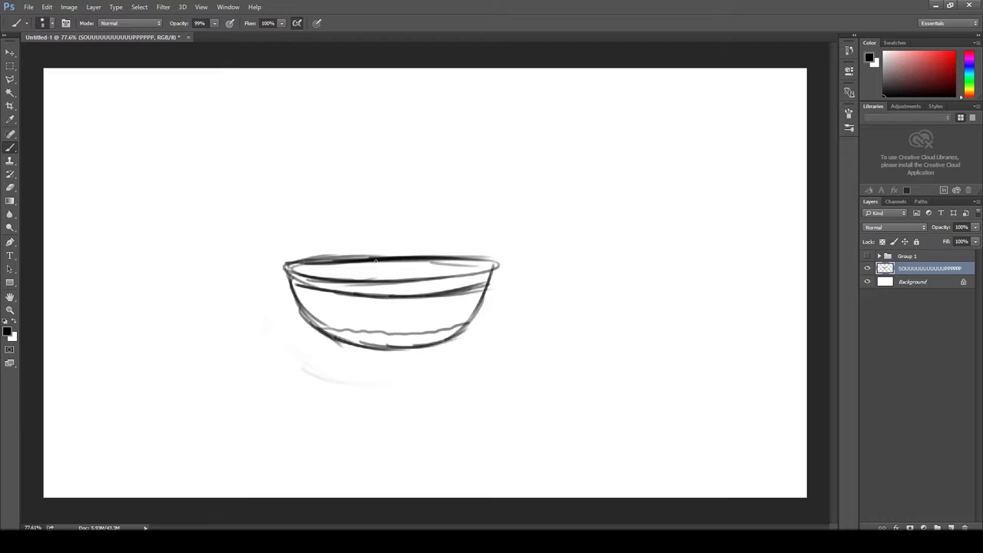
pyautogui.moveTo(296, 272)
pyautogui.mouseDown()
pyautogui.moveTo(484, 272)
pyautogui.moveTo(435, 270)
pyautogui.mouseUp()
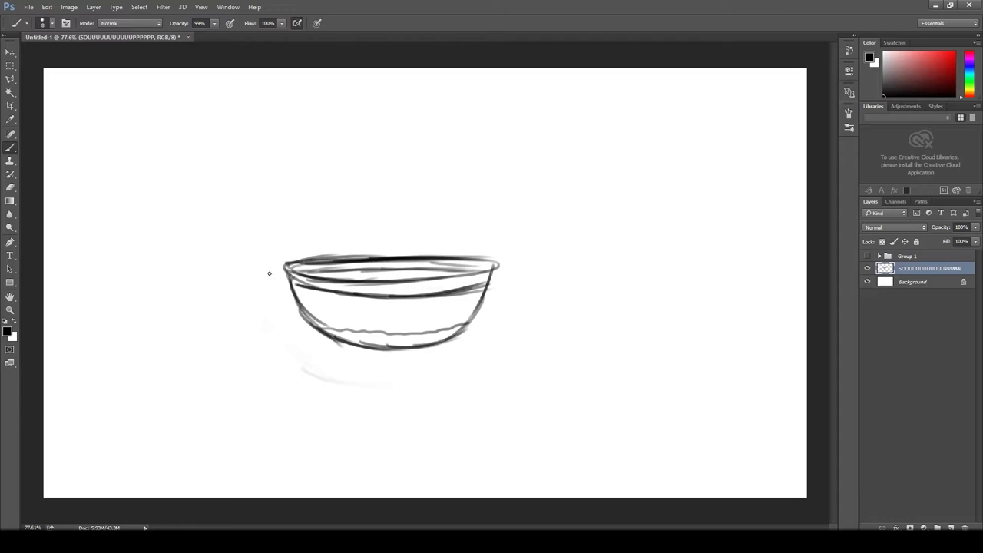
# Draw a small tilted mushroom and a taller upright mushroom with stems rising from the bowl's left side.
pyautogui.scroll(3, 285, 254)
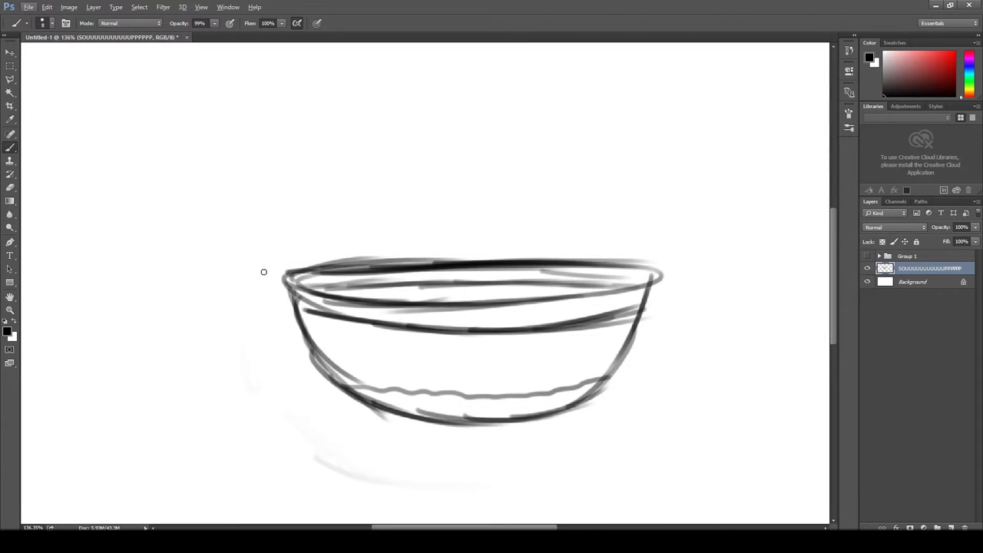
pyautogui.moveTo(263, 272)
pyautogui.mouseDown()
pyautogui.moveTo(306, 237)
pyautogui.moveTo(251, 222)
pyautogui.mouseUp()
pyautogui.moveTo(264, 267)
pyautogui.mouseDown()
pyautogui.moveTo(258, 215)
pyautogui.moveTo(295, 214)
pyautogui.moveTo(329, 282)
pyautogui.moveTo(331, 292)
pyautogui.moveTo(311, 291)
pyautogui.moveTo(328, 309)
pyautogui.mouseUp()
pyautogui.moveTo(286, 218)
pyautogui.mouseDown()
pyautogui.moveTo(298, 170)
pyautogui.moveTo(313, 156)
pyautogui.moveTo(370, 209)
pyautogui.mouseUp()
pyautogui.moveTo(306, 223)
pyautogui.mouseDown()
pyautogui.moveTo(367, 215)
pyautogui.moveTo(367, 206)
pyautogui.moveTo(315, 229)
pyautogui.moveTo(366, 266)
pyautogui.moveTo(368, 286)
pyautogui.mouseUp()
pyautogui.moveTo(358, 216); pyautogui.dragTo(358, 299)
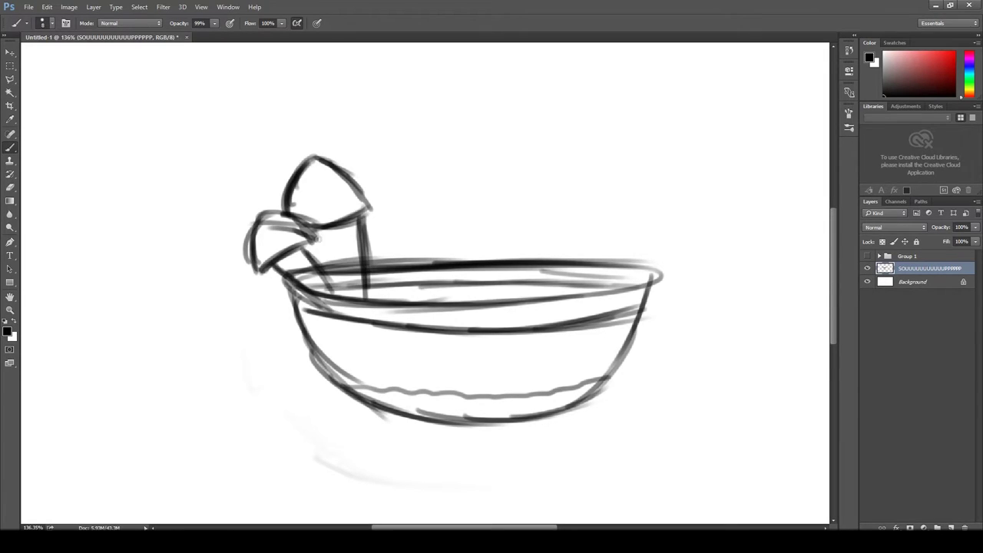
# Finish the upright mushroom's stem, draw a third mushroom beside it and add short accent marks on the caps.
pyautogui.moveTo(313, 230); pyautogui.dragTo(342, 296)
pyautogui.moveTo(358, 190)
pyautogui.mouseDown()
pyautogui.moveTo(399, 160)
pyautogui.moveTo(431, 200)
pyautogui.moveTo(427, 224)
pyautogui.moveTo(369, 227)
pyautogui.moveTo(434, 212)
pyautogui.moveTo(411, 237)
pyautogui.moveTo(402, 294)
pyautogui.mouseUp()
pyautogui.moveTo(413, 227); pyautogui.dragTo(399, 294)
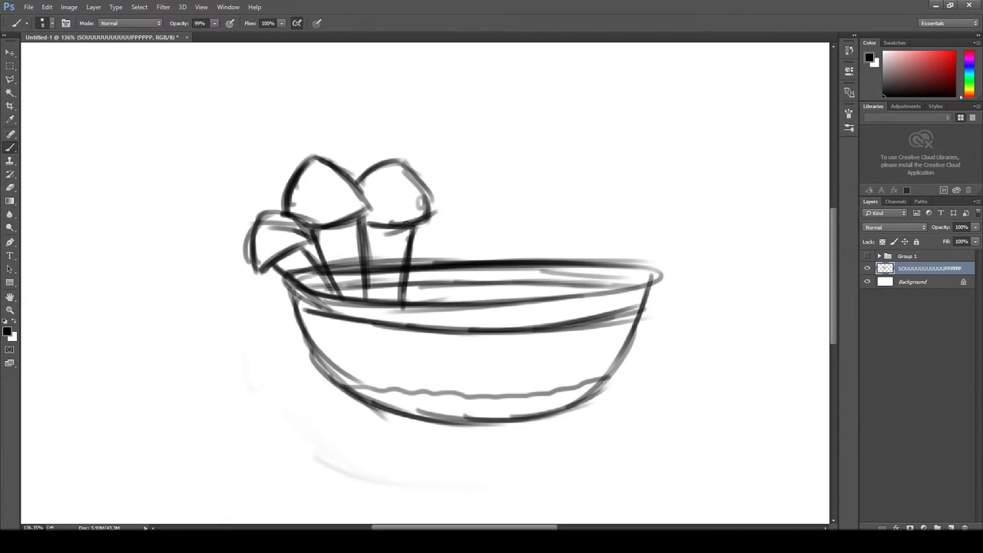
pyautogui.moveTo(311, 162); pyautogui.dragTo(311, 183)
pyautogui.moveTo(392, 164); pyautogui.dragTo(394, 179)
pyautogui.moveTo(269, 215); pyautogui.dragTo(313, 241)
# Draw two overlapping round pieces at the bowl's right side and a large curved shrimp shape behind them, its tail hanging over the rim.
pyautogui.moveTo(556, 235); pyautogui.dragTo(537, 280)
pyautogui.moveTo(567, 231)
pyautogui.mouseDown()
pyautogui.moveTo(547, 237)
pyautogui.moveTo(585, 265)
pyautogui.mouseUp()
pyautogui.moveTo(571, 229)
pyautogui.mouseDown()
pyautogui.moveTo(551, 231)
pyautogui.moveTo(583, 271)
pyautogui.mouseUp()
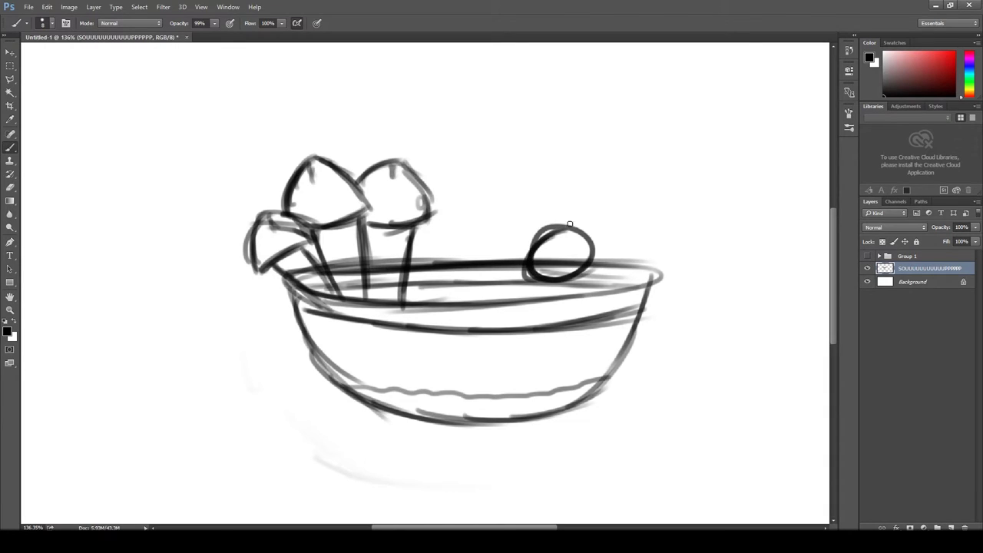
pyautogui.moveTo(569, 224); pyautogui.dragTo(594, 252)
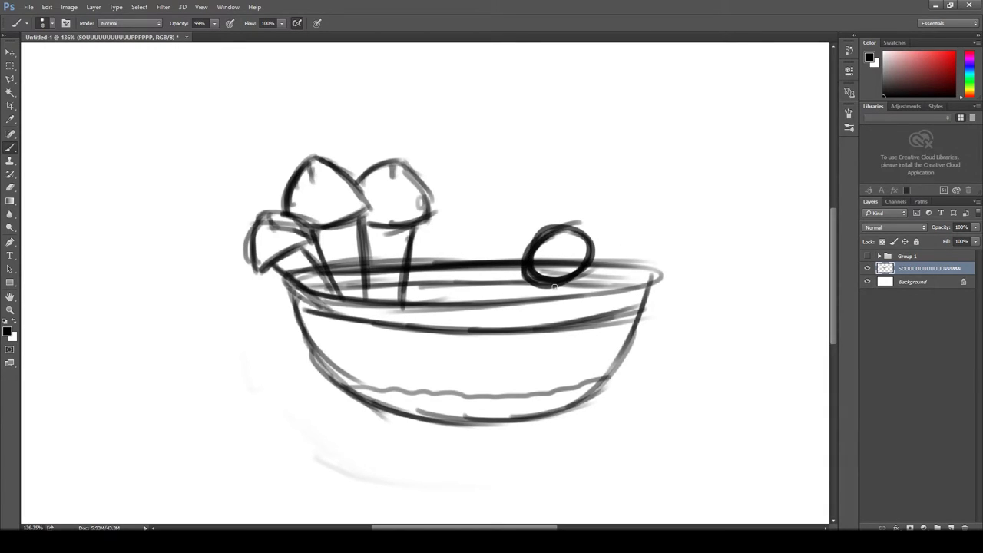
pyautogui.moveTo(575, 256)
pyautogui.mouseDown()
pyautogui.moveTo(611, 220)
pyautogui.moveTo(637, 239)
pyautogui.moveTo(629, 220)
pyautogui.moveTo(617, 218)
pyautogui.moveTo(639, 263)
pyautogui.moveTo(628, 217)
pyautogui.moveTo(629, 266)
pyautogui.moveTo(601, 293)
pyautogui.moveTo(570, 288)
pyautogui.moveTo(644, 259)
pyautogui.moveTo(637, 240)
pyautogui.moveTo(648, 246)
pyautogui.moveTo(581, 293)
pyautogui.mouseUp()
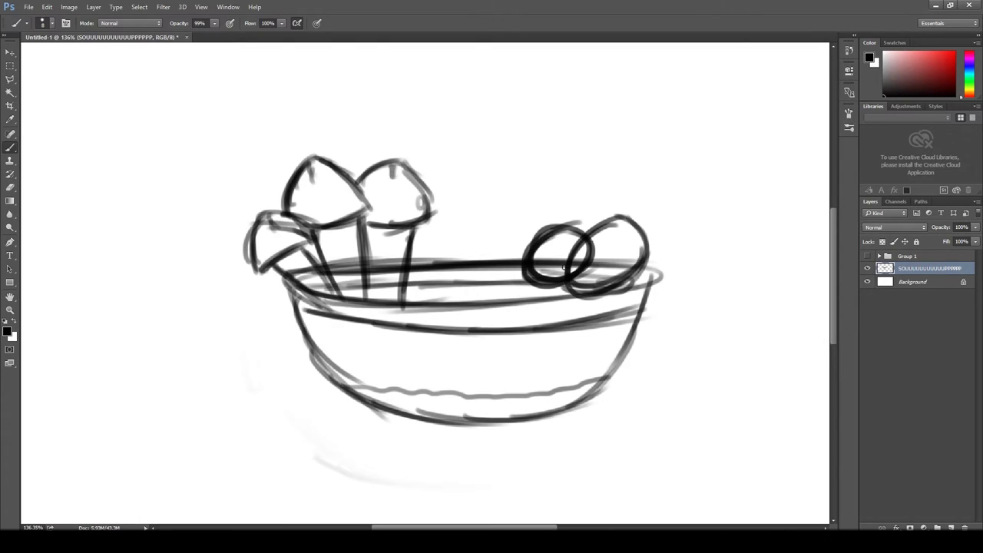
pyautogui.moveTo(564, 268)
pyautogui.mouseDown()
pyautogui.moveTo(534, 285)
pyautogui.moveTo(541, 307)
pyautogui.mouseUp()
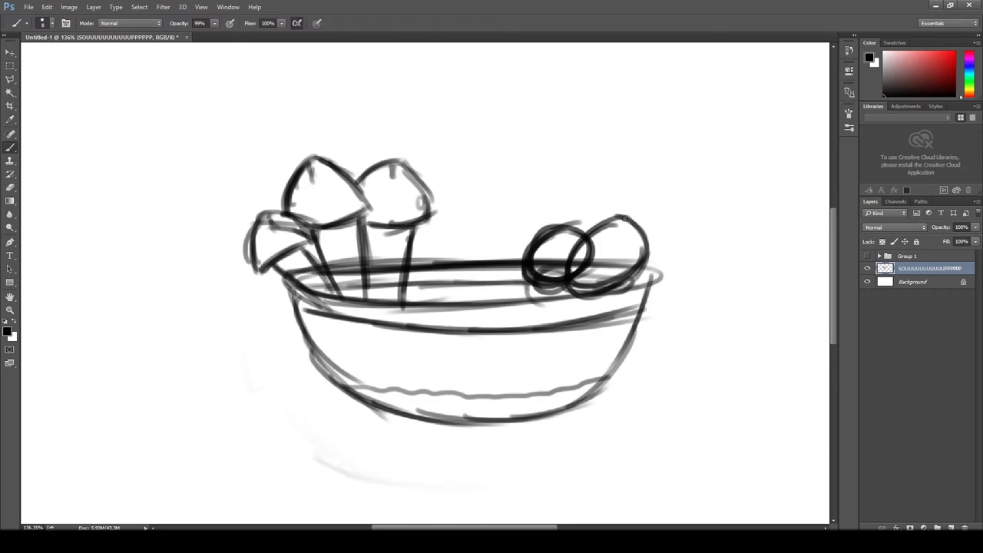
pyautogui.moveTo(565, 226)
pyautogui.mouseDown()
pyautogui.moveTo(651, 183)
pyautogui.moveTo(634, 182)
pyautogui.moveTo(620, 187)
pyautogui.moveTo(692, 204)
pyautogui.moveTo(685, 245)
pyautogui.moveTo(694, 258)
pyautogui.moveTo(661, 280)
pyautogui.moveTo(630, 284)
pyautogui.moveTo(692, 293)
pyautogui.moveTo(693, 281)
pyautogui.moveTo(690, 310)
pyautogui.moveTo(698, 299)
pyautogui.moveTo(665, 310)
pyautogui.moveTo(640, 290)
pyautogui.moveTo(640, 304)
pyautogui.moveTo(668, 316)
pyautogui.mouseUp()
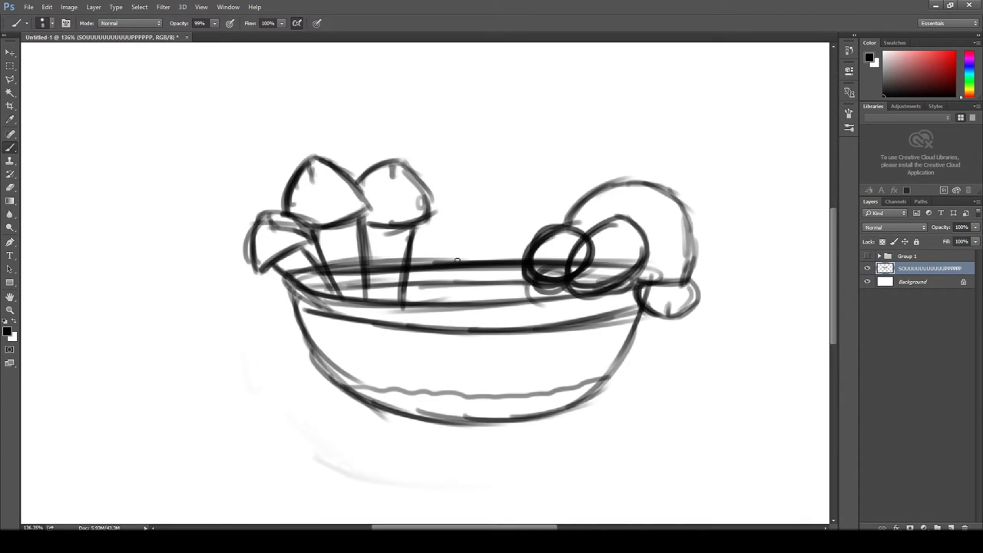
# Sketch two overlapping slanted blocks in the middle of the soup and darken the soup surface along the inner rim.
pyautogui.moveTo(463, 230)
pyautogui.mouseDown()
pyautogui.moveTo(453, 286)
pyautogui.moveTo(463, 235)
pyautogui.moveTo(523, 231)
pyautogui.moveTo(484, 289)
pyautogui.mouseUp()
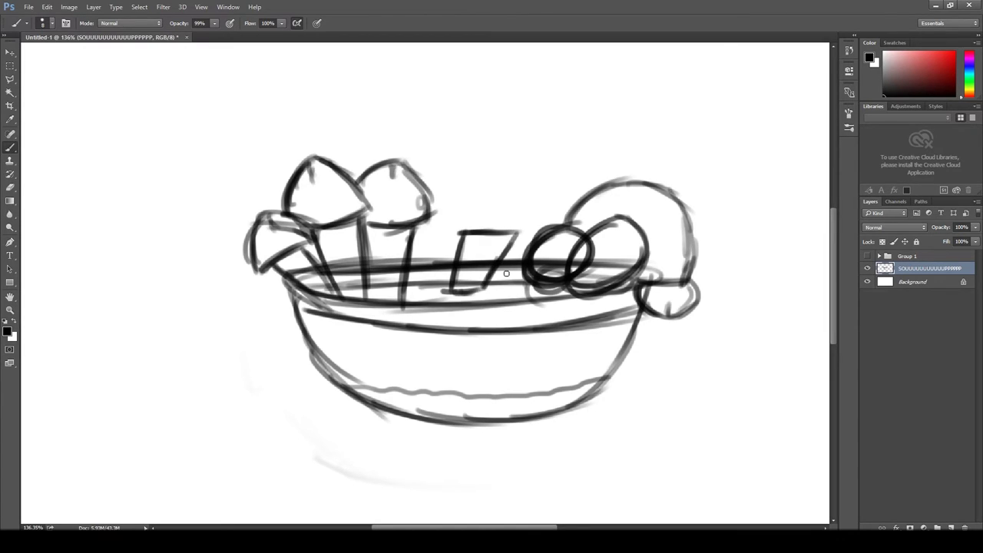
pyautogui.moveTo(484, 250)
pyautogui.mouseDown()
pyautogui.moveTo(480, 264)
pyautogui.moveTo(486, 251)
pyautogui.moveTo(475, 290)
pyautogui.moveTo(534, 290)
pyautogui.mouseUp()
pyautogui.moveTo(525, 252); pyautogui.dragTo(504, 296)
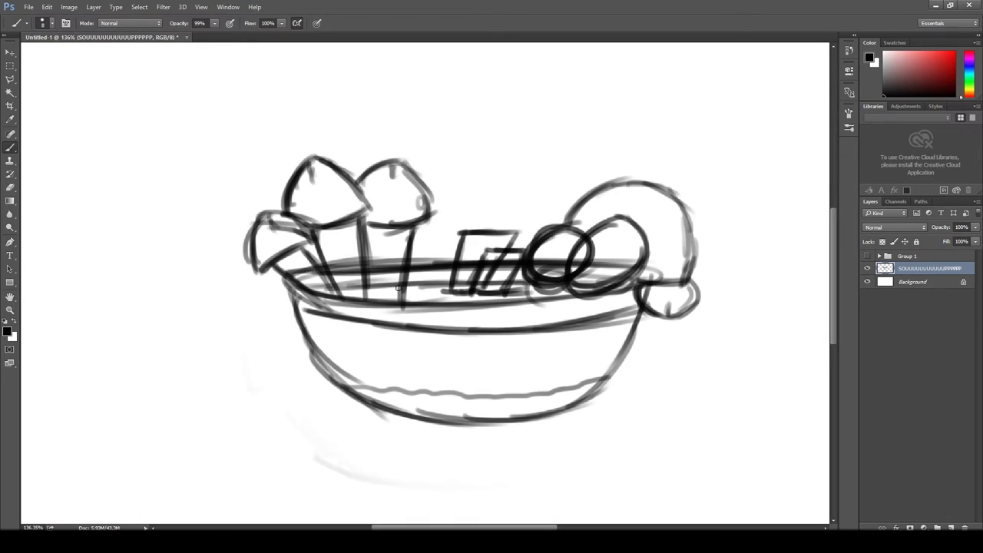
pyautogui.moveTo(382, 293)
pyautogui.mouseDown()
pyautogui.moveTo(540, 291)
pyautogui.moveTo(376, 296)
pyautogui.moveTo(576, 297)
pyautogui.mouseUp()
pyautogui.moveTo(415, 293); pyautogui.dragTo(585, 290)
pyautogui.moveTo(372, 294)
pyautogui.mouseDown()
pyautogui.moveTo(533, 288)
pyautogui.moveTo(342, 297)
pyautogui.moveTo(615, 288)
pyautogui.moveTo(364, 288)
pyautogui.moveTo(464, 286)
pyautogui.mouseUp()
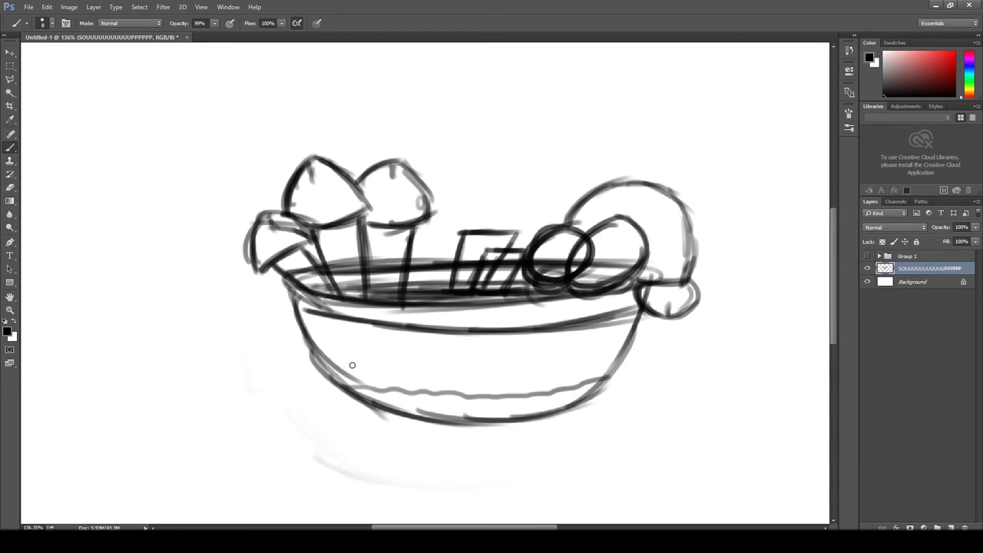
# Draw a face on the front of the bowl with two upward-curving arcs and a small dot pupil above each.
pyautogui.moveTo(369, 367)
pyautogui.mouseDown()
pyautogui.moveTo(412, 375)
pyautogui.moveTo(389, 382)
pyautogui.moveTo(426, 384)
pyautogui.moveTo(462, 358)
pyautogui.moveTo(420, 385)
pyautogui.moveTo(374, 375)
pyautogui.mouseUp()
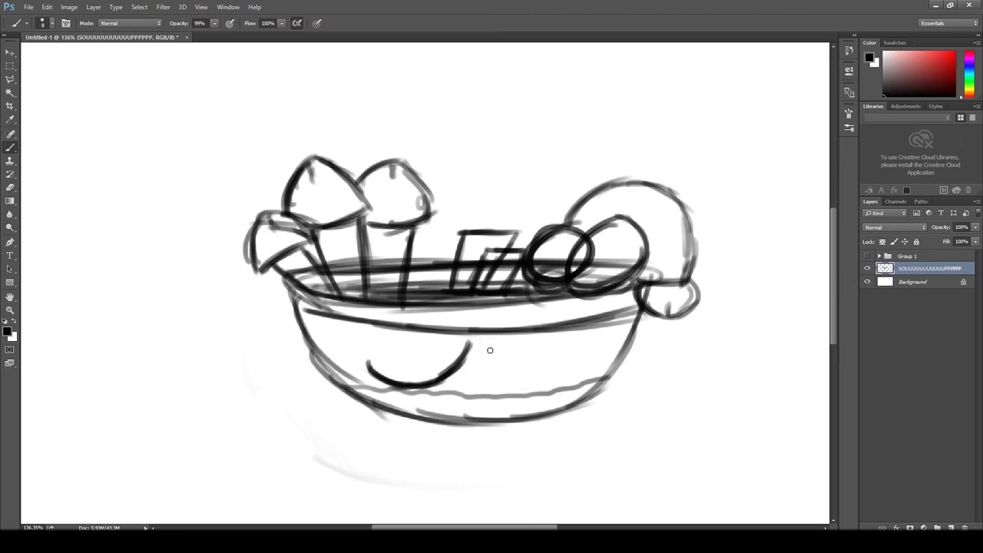
pyautogui.moveTo(485, 345)
pyautogui.mouseDown()
pyautogui.moveTo(516, 382)
pyautogui.moveTo(575, 370)
pyautogui.moveTo(595, 351)
pyautogui.mouseUp()
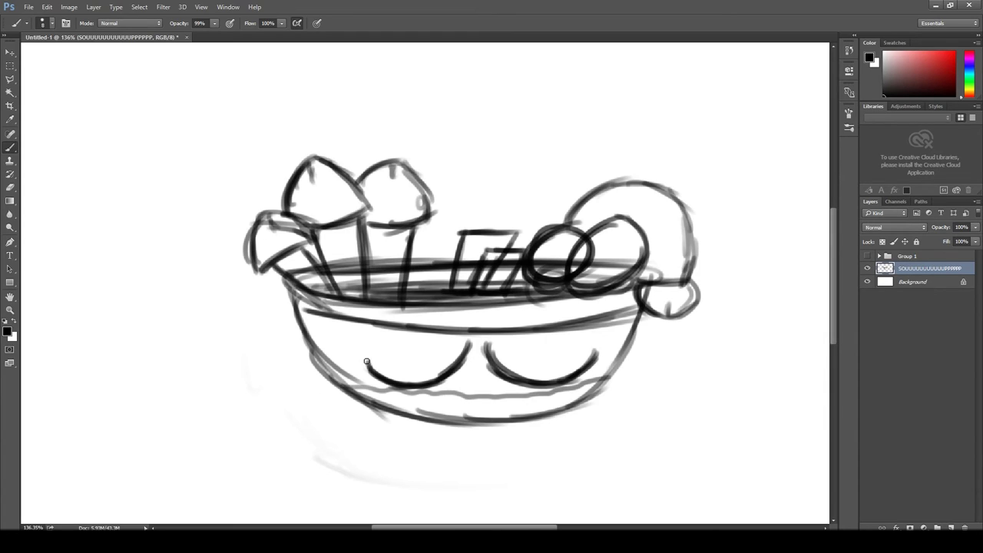
pyautogui.click(415, 358)
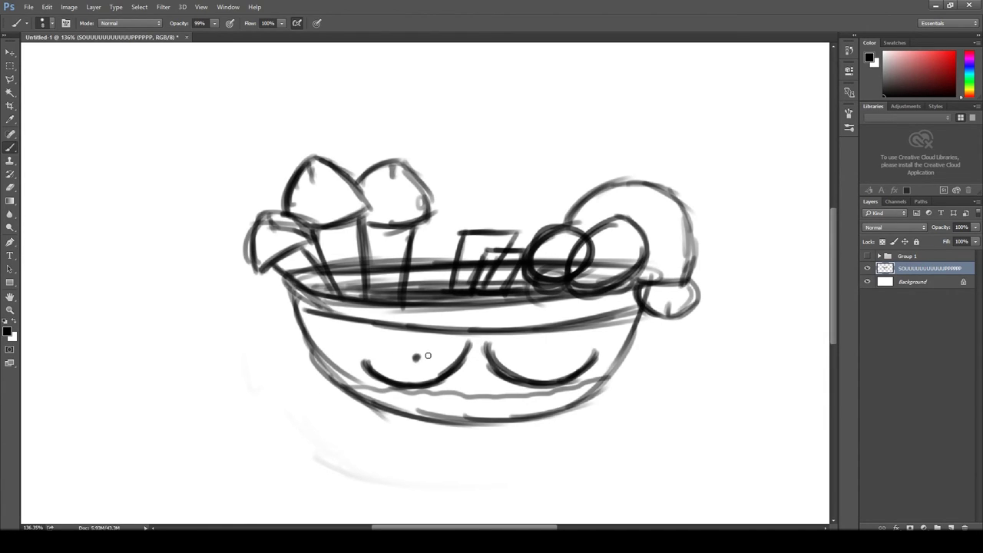
pyautogui.click(545, 357)
pyautogui.moveTo(543, 355); pyautogui.dragTo(542, 354)
pyautogui.moveTo(416, 357)
pyautogui.mouseDown()
pyautogui.moveTo(427, 362)
pyautogui.moveTo(417, 359)
pyautogui.mouseUp()
# Draw four wavy steam lines rising above the bowl's contents.
pyautogui.click(52, 26)
pyautogui.click(52, 25)
pyautogui.moveTo(351, 136); pyautogui.dragTo(359, 51)
pyautogui.moveTo(478, 178)
pyautogui.mouseDown()
pyautogui.moveTo(485, 146)
pyautogui.moveTo(489, 69)
pyautogui.mouseUp()
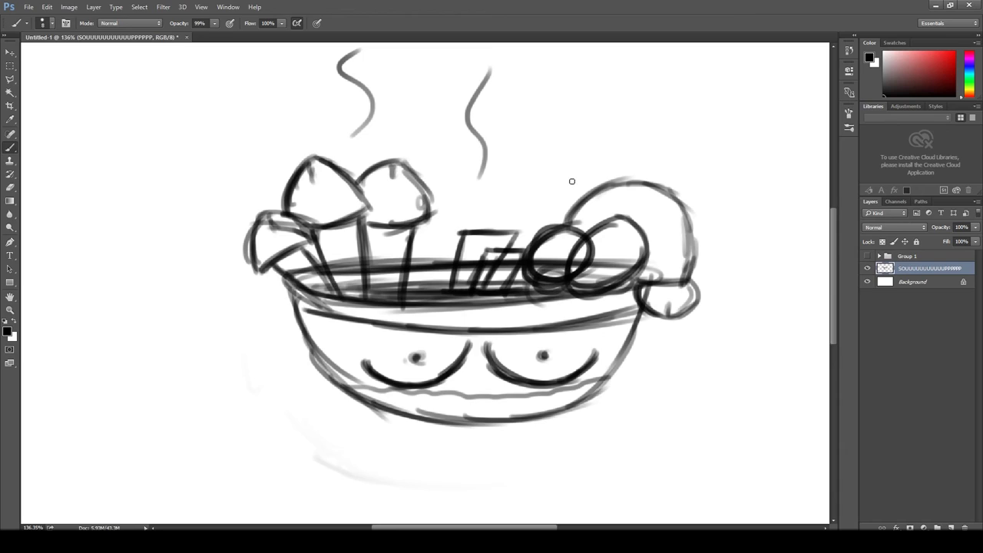
pyautogui.moveTo(575, 182); pyautogui.dragTo(564, 79)
pyautogui.moveTo(651, 162); pyautogui.dragTo(637, 61)
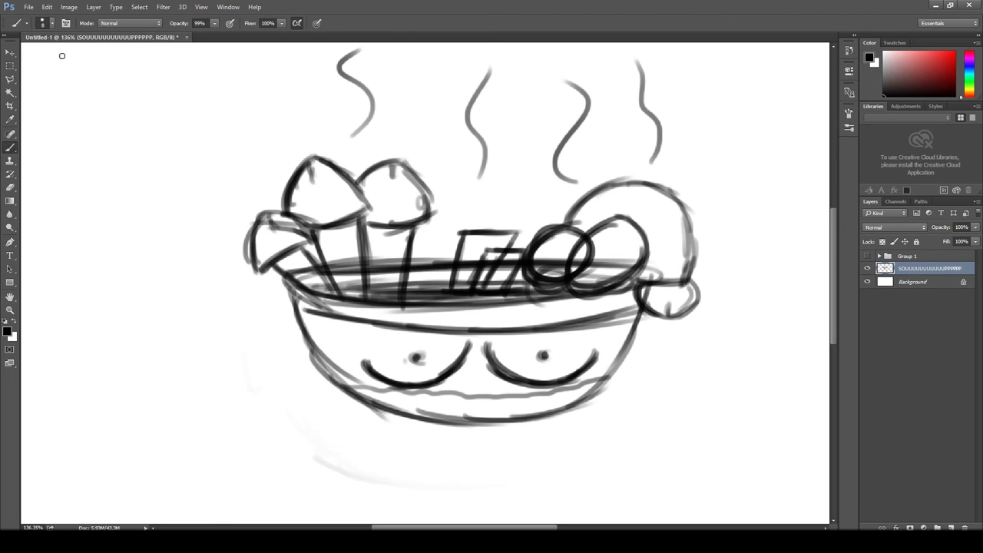
# Enlarge the brush to 60 and paint a dark oval shadow beneath the bowl, extending to its right.
pyautogui.click(47, 24)
pyautogui.moveTo(70, 56); pyautogui.dragTo(74, 56)
pyautogui.press('Return')
pyautogui.moveTo(611, 384)
pyautogui.mouseDown()
pyautogui.moveTo(730, 380)
pyautogui.moveTo(713, 403)
pyautogui.moveTo(568, 429)
pyautogui.mouseUp()
pyautogui.moveTo(400, 421)
pyautogui.mouseDown()
pyautogui.moveTo(515, 424)
pyautogui.moveTo(616, 417)
pyautogui.moveTo(501, 418)
pyautogui.moveTo(764, 401)
pyautogui.moveTo(572, 405)
pyautogui.moveTo(626, 403)
pyautogui.moveTo(594, 384)
pyautogui.moveTo(583, 398)
pyautogui.moveTo(592, 384)
pyautogui.moveTo(644, 379)
pyautogui.moveTo(739, 395)
pyautogui.moveTo(508, 414)
pyautogui.moveTo(723, 414)
pyautogui.moveTo(498, 409)
pyautogui.moveTo(548, 420)
pyautogui.moveTo(343, 395)
pyautogui.moveTo(422, 411)
pyautogui.moveTo(339, 390)
pyautogui.moveTo(390, 417)
pyautogui.moveTo(473, 414)
pyautogui.moveTo(436, 422)
pyautogui.moveTo(587, 422)
pyautogui.moveTo(691, 403)
pyautogui.moveTo(666, 386)
pyautogui.moveTo(689, 408)
pyautogui.mouseUp()
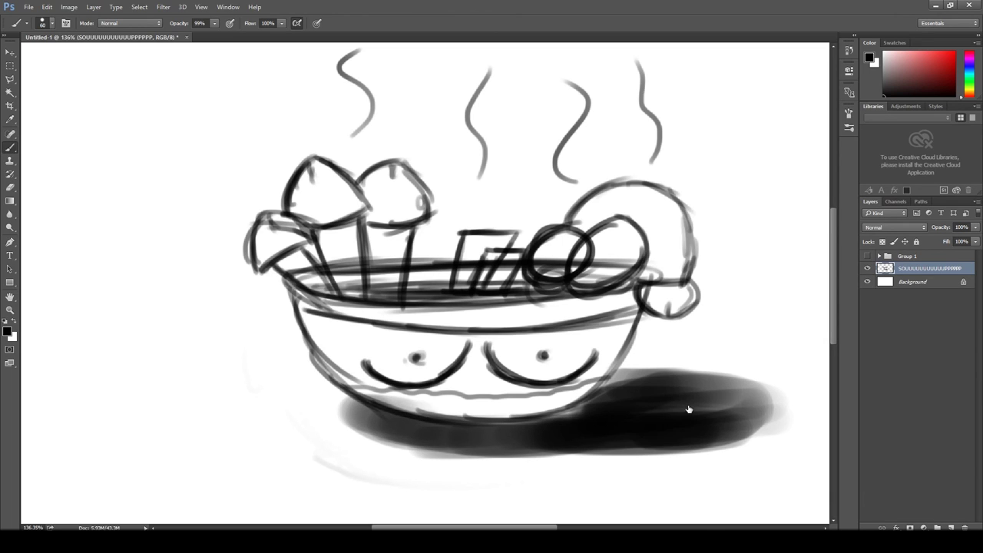
pyautogui.scroll(-6, 715, 261)
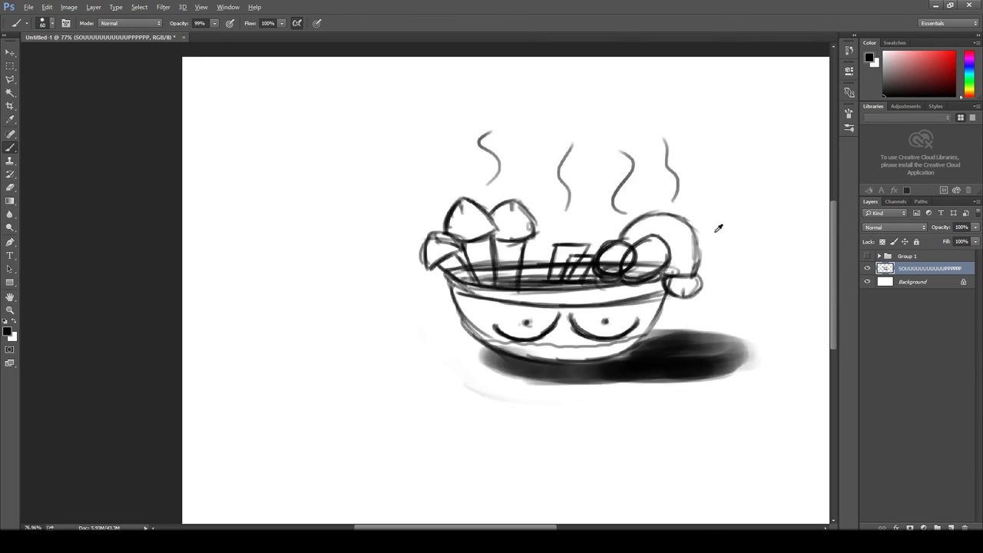
pyautogui.scroll(5, 541, 295)
pyautogui.scroll(2, 204, 192)
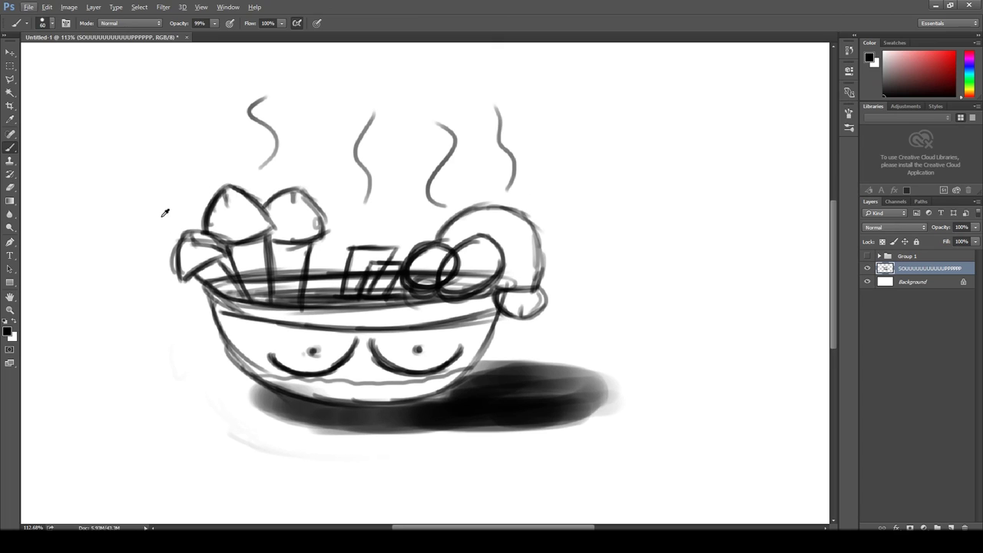
pyautogui.scroll(2, 232, 258)
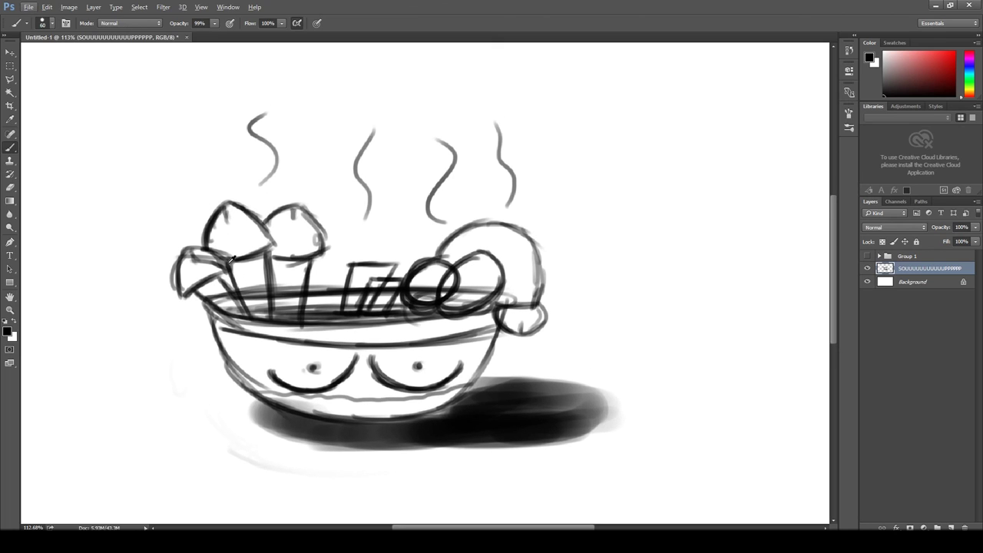